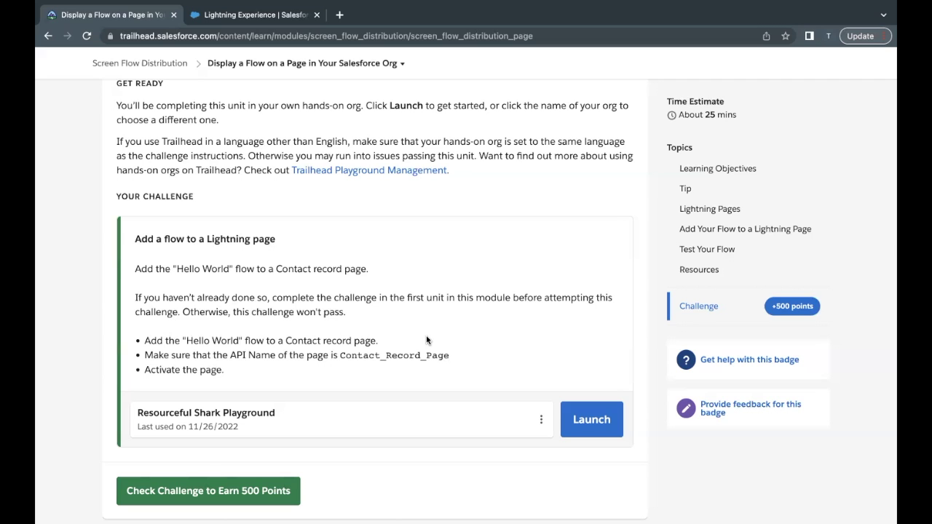
Switch to the playground org and open Contacts via an App Launcher search for 'conta'
click(255, 16)
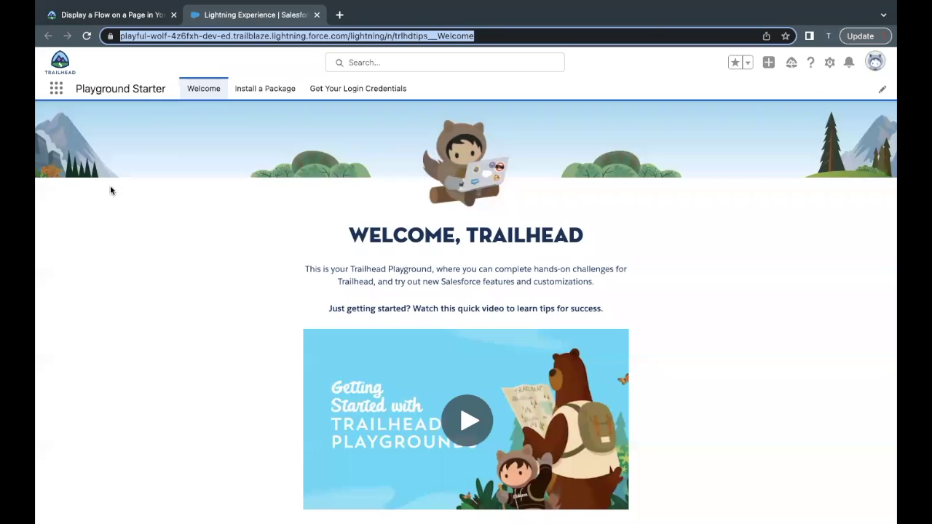
click(58, 91)
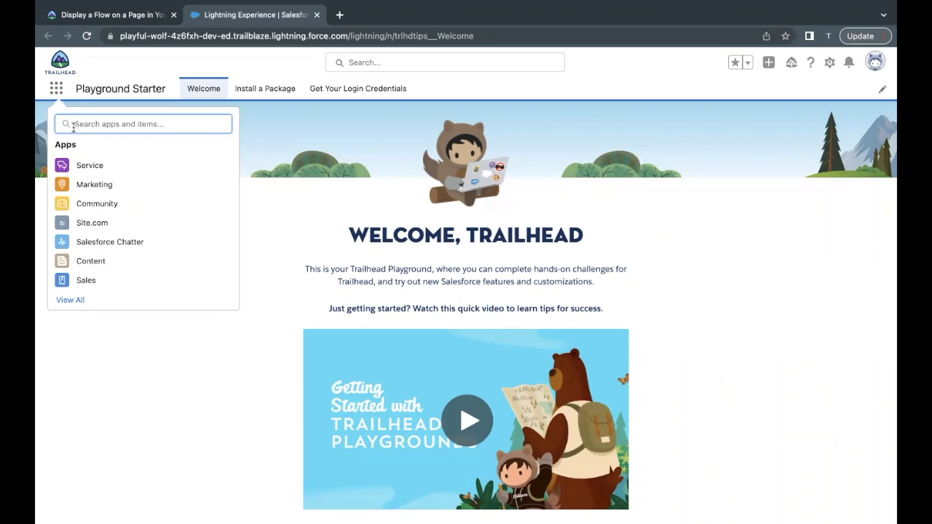
text(conta)
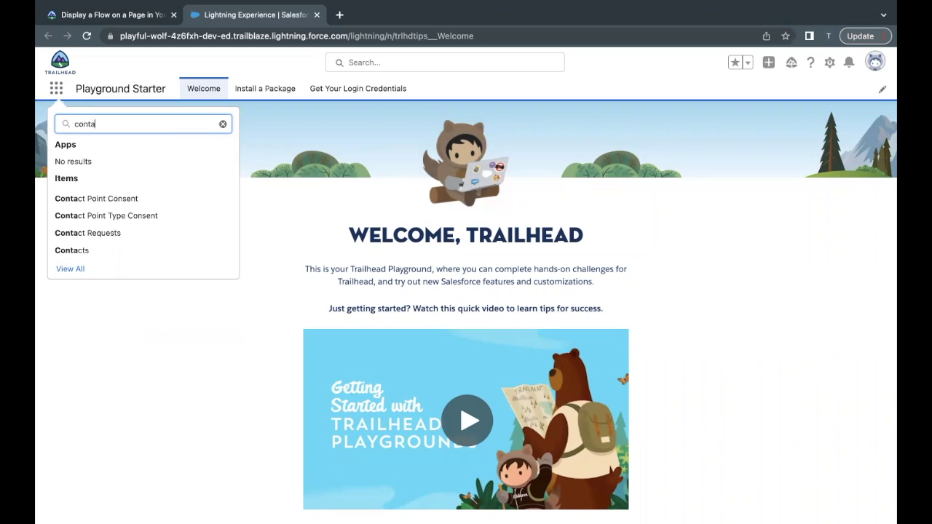
click(86, 252)
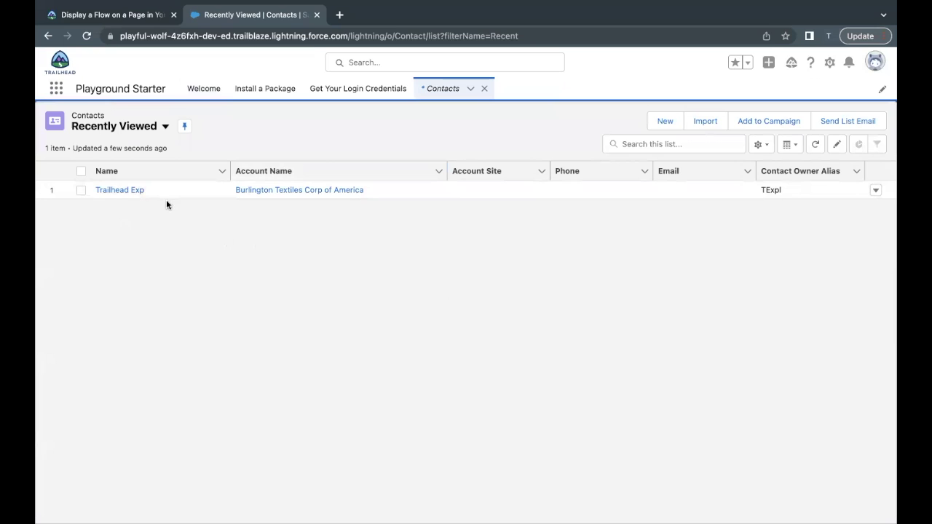
Open the Trailhead Exp contact record from the Contacts list
click(159, 135)
key(Escape)
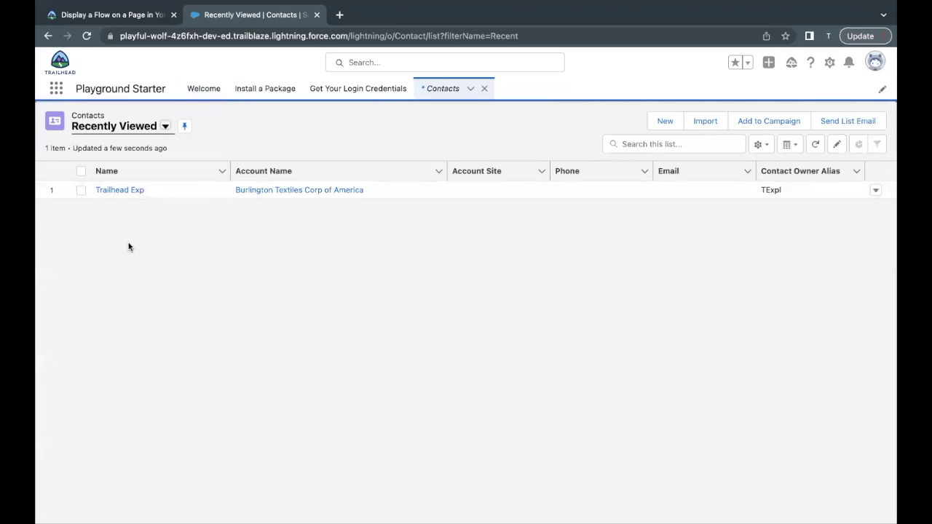
click(125, 193)
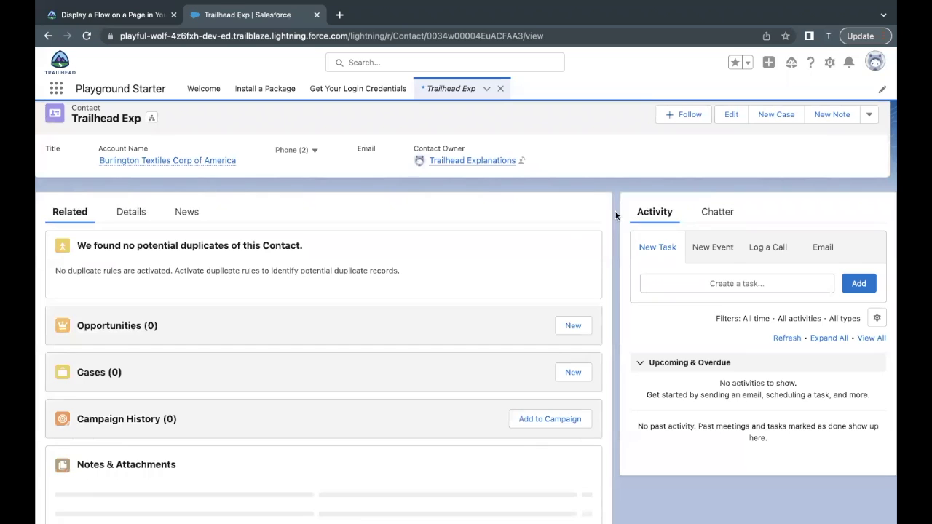
Open the page in Lightning App Builder, check its API name is Contact_Record_Page, and return to Trailhead
click(831, 63)
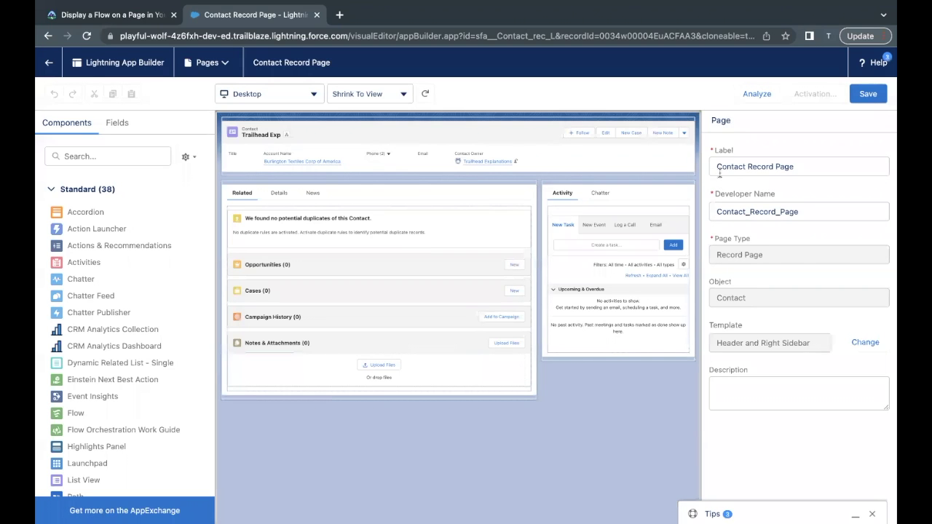
drag(718, 168, 796, 166)
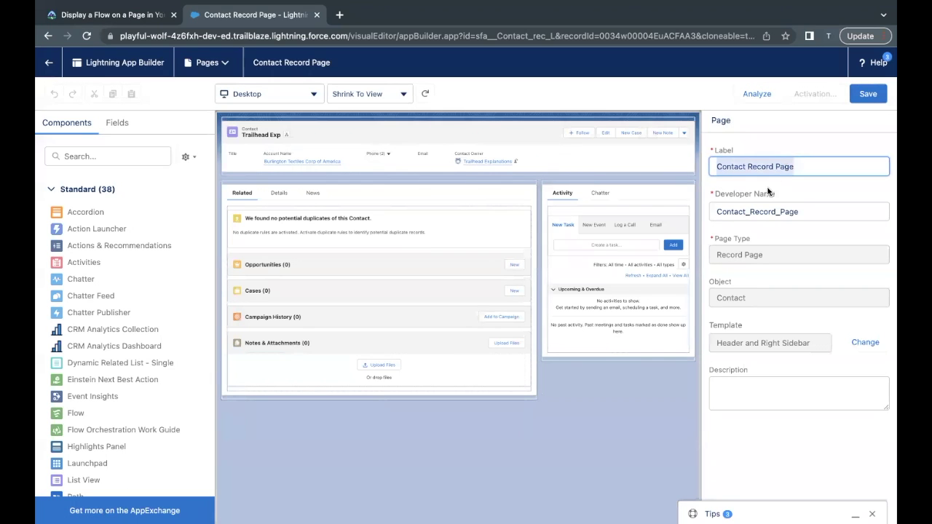
double_click(726, 213)
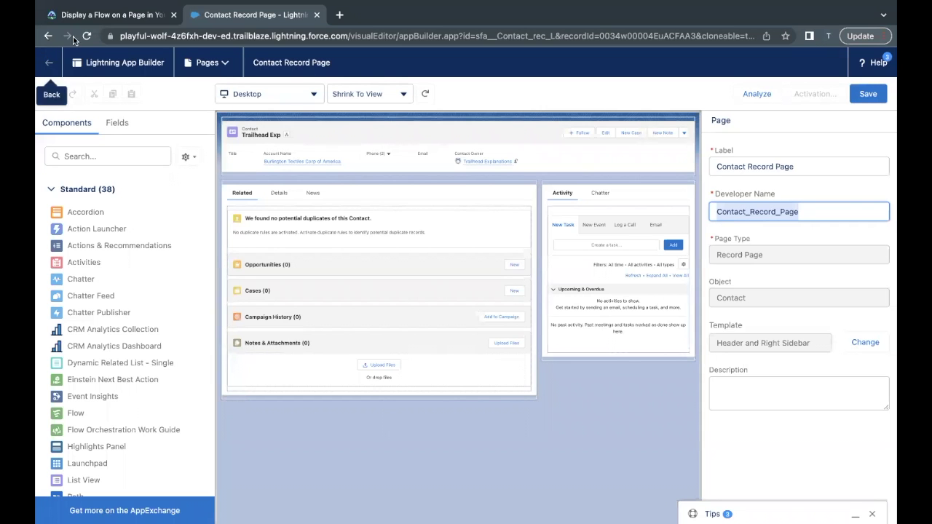
click(108, 18)
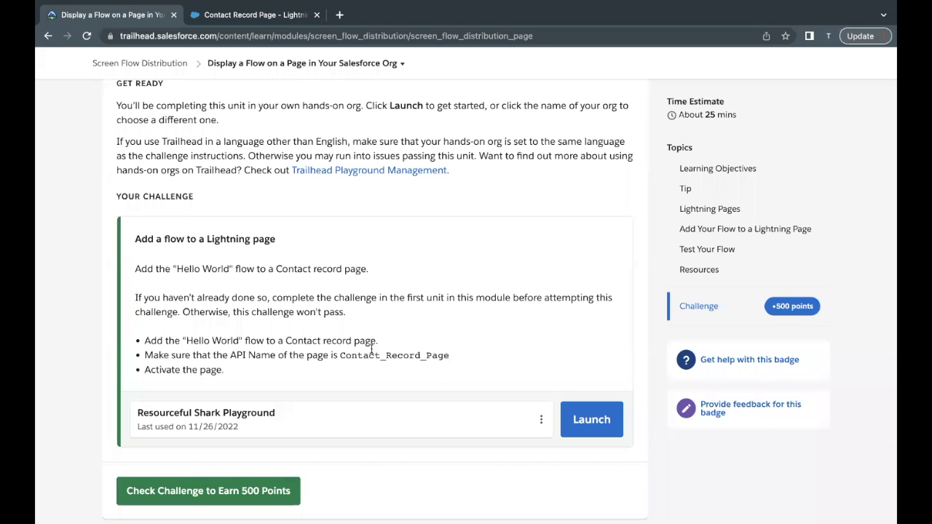
Highlight the required API name Contact_Record_Page in the challenge text
drag(340, 356, 479, 344)
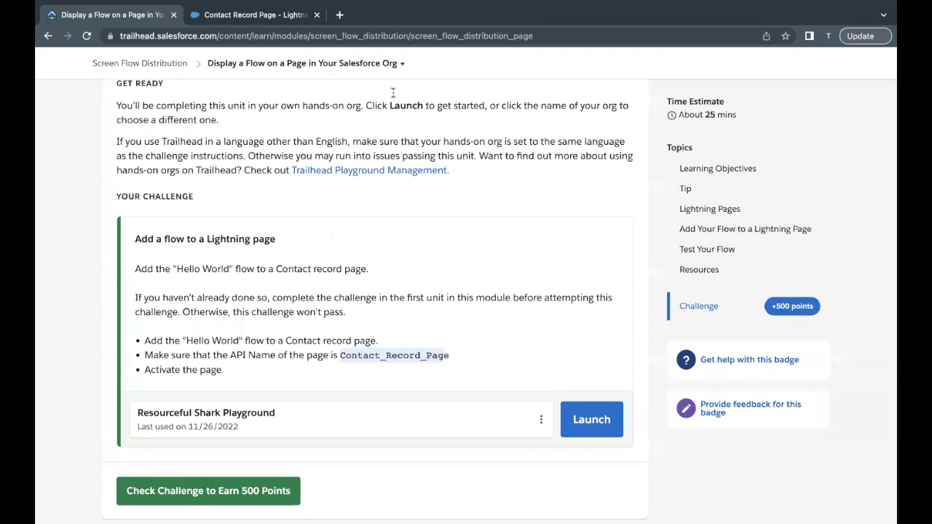
Back in the page editor, drop a Flow component above the Related and Details tabs
click(254, 20)
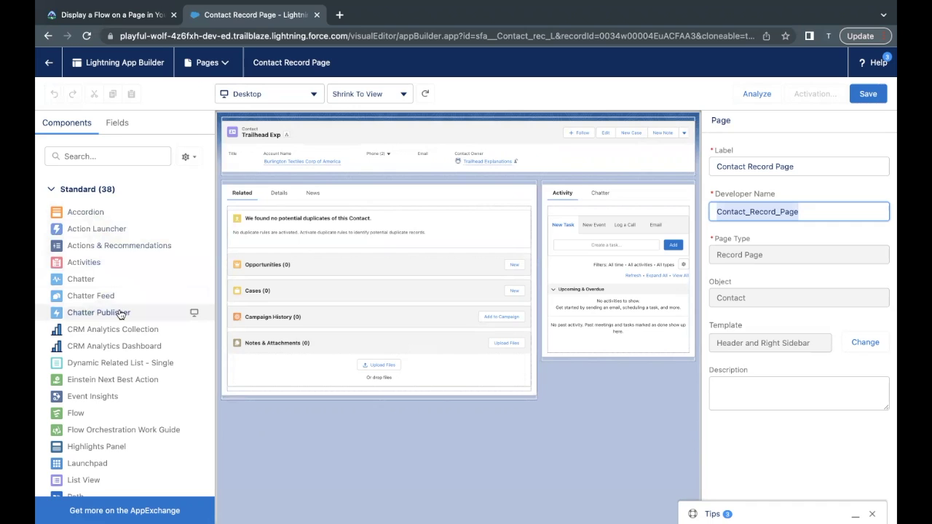
scroll(117, 299, down, 1)
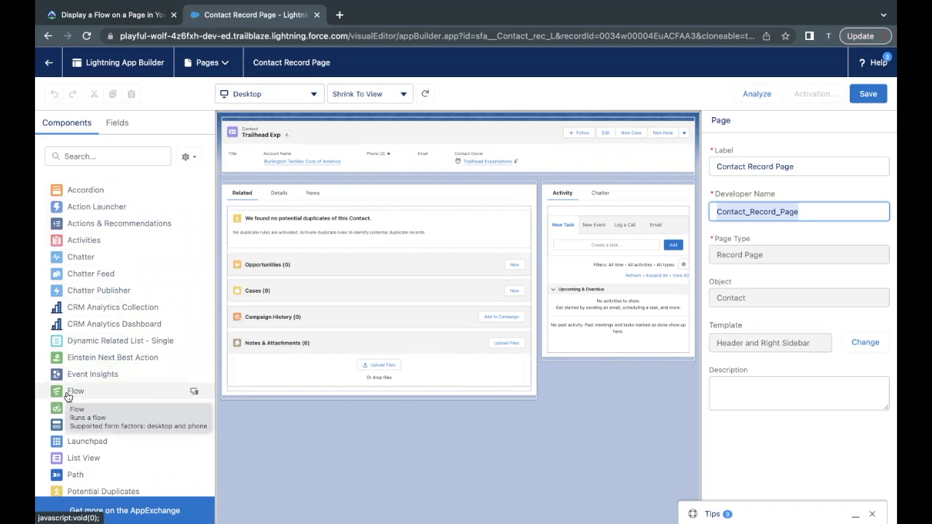
drag(93, 391, 300, 186)
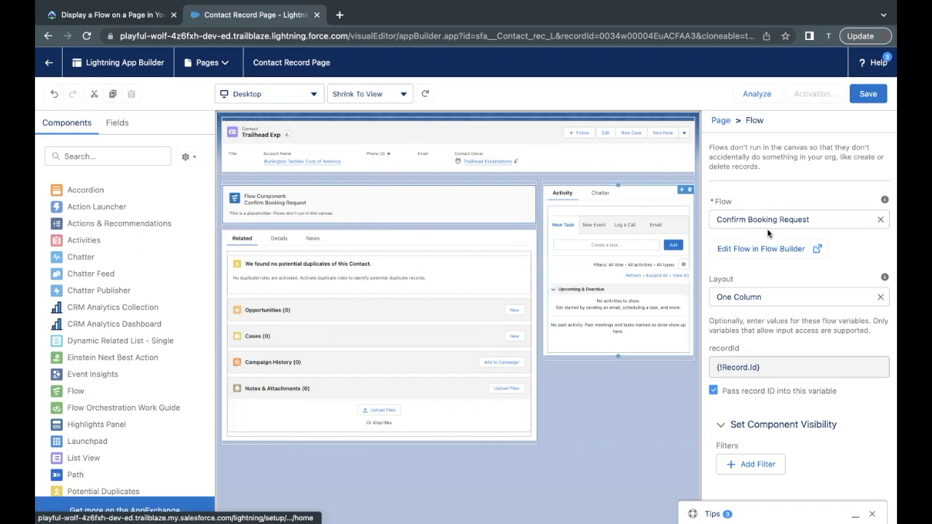
Set the Flow component to run Hello World and save Contact Record Page
click(880, 219)
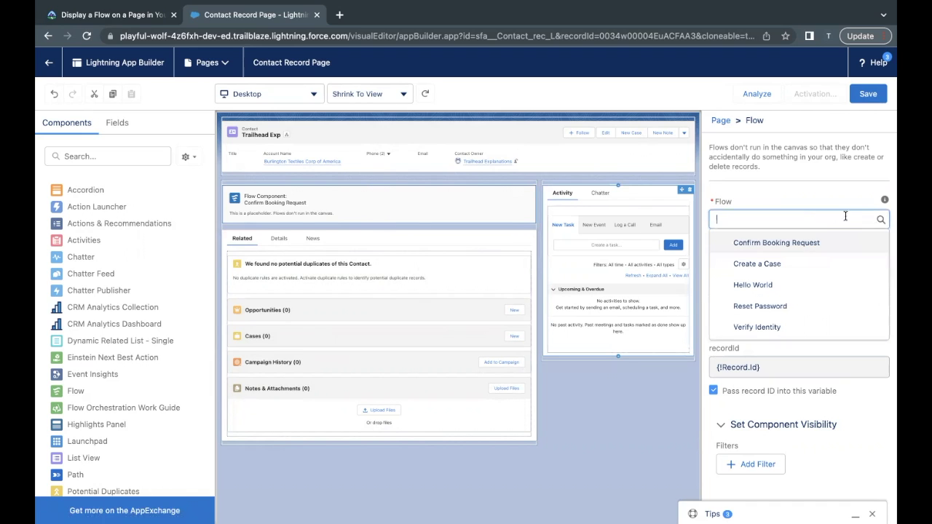
click(753, 286)
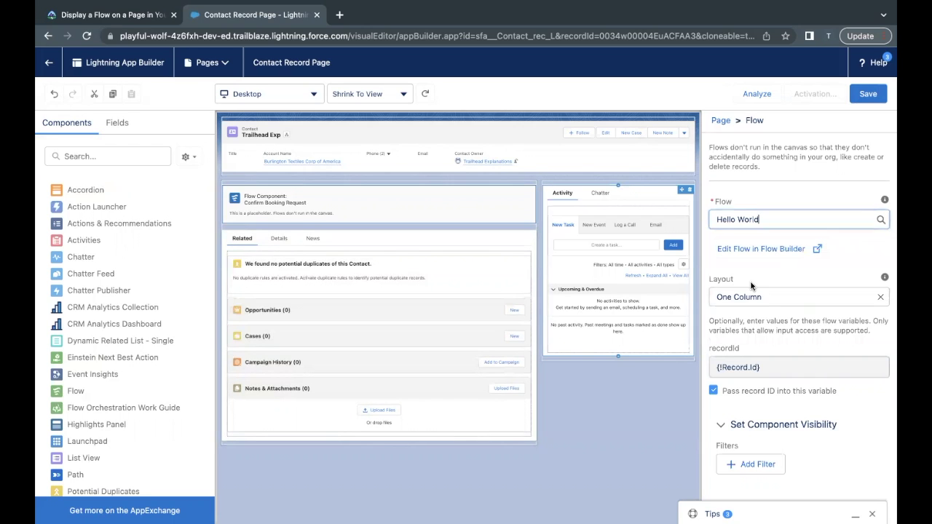
click(868, 95)
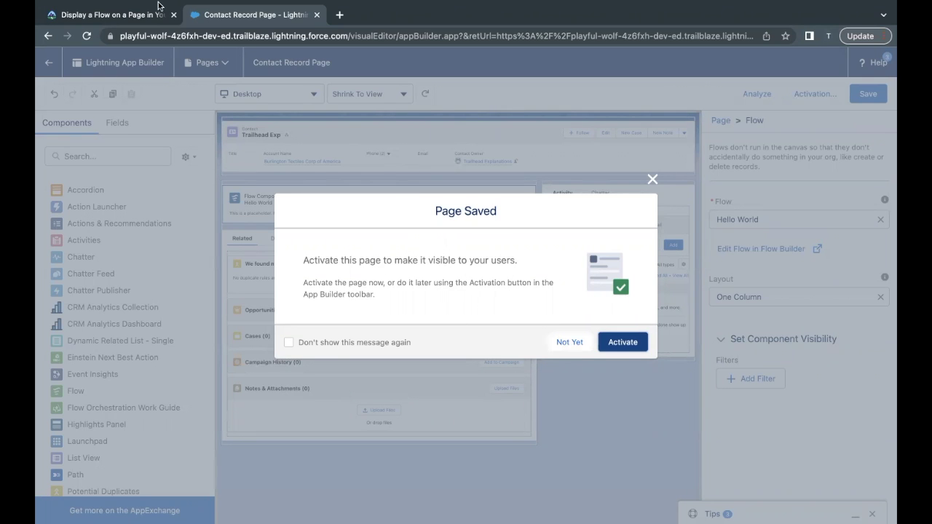
Check the challenge's 'Activate the page' requirement, then go back to the page editor
click(132, 22)
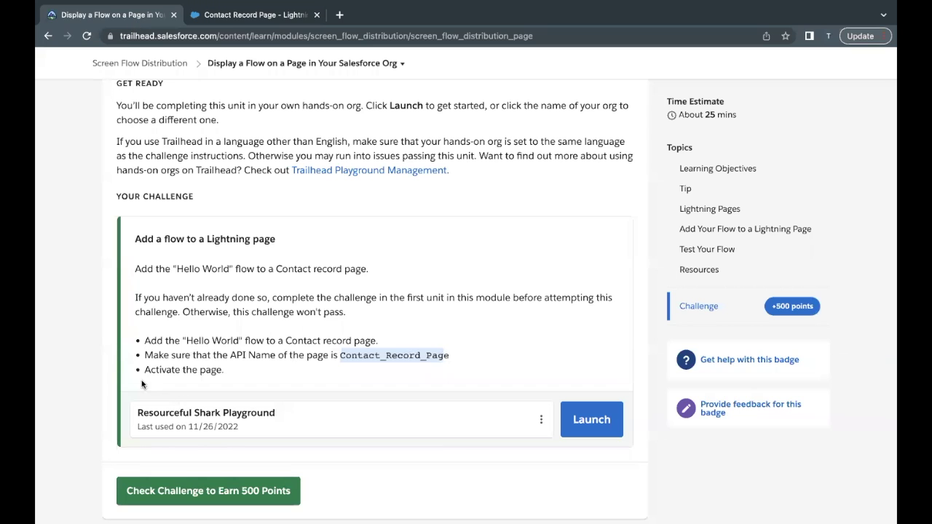
drag(143, 375, 244, 375)
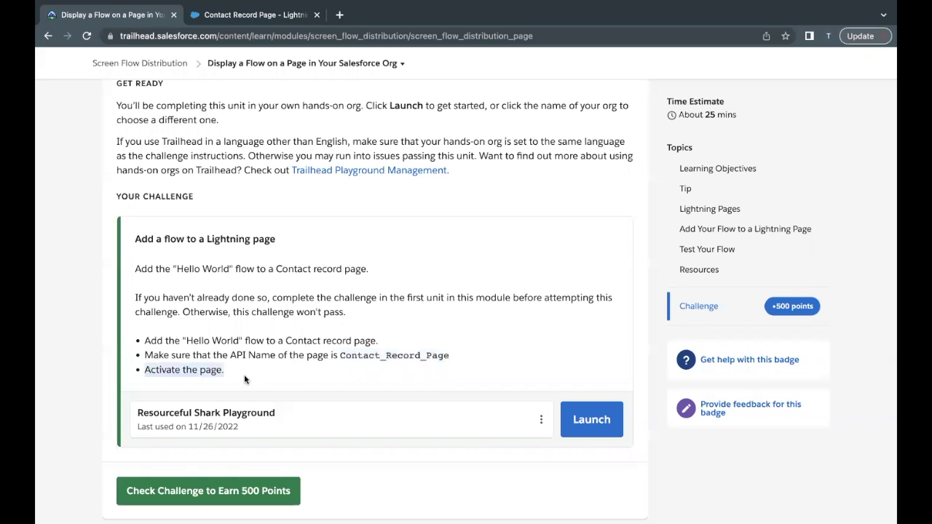
click(274, 22)
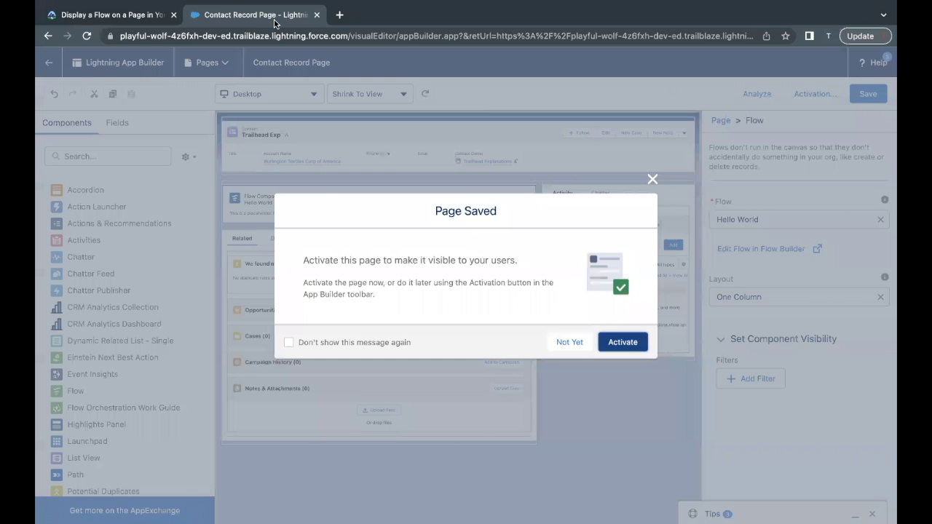
Activate Contact Record Page as the Desktop org default, then exit back to the contact record
click(625, 344)
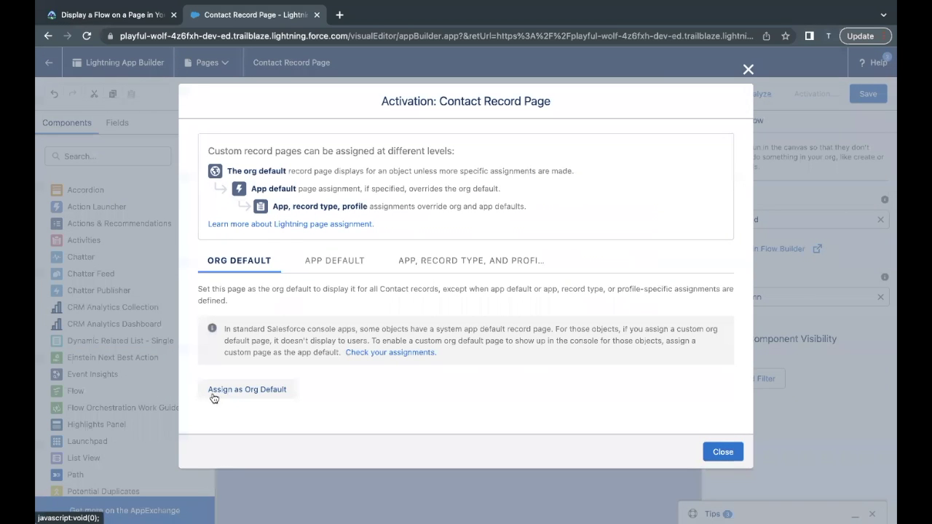
click(230, 392)
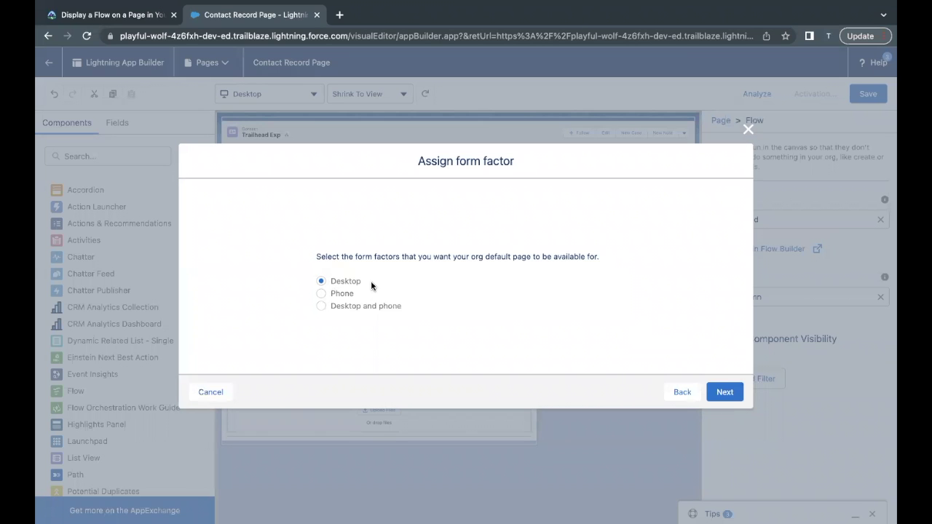
click(726, 391)
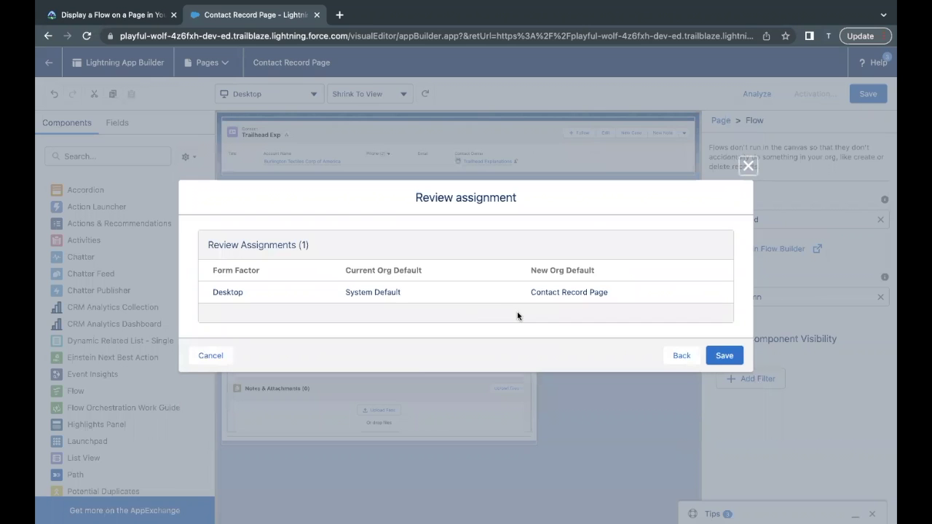
click(736, 357)
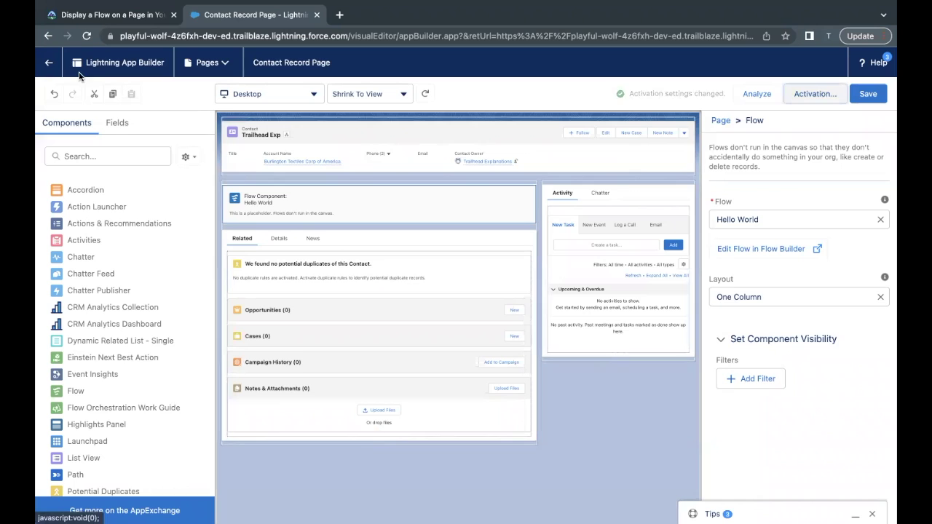
click(49, 63)
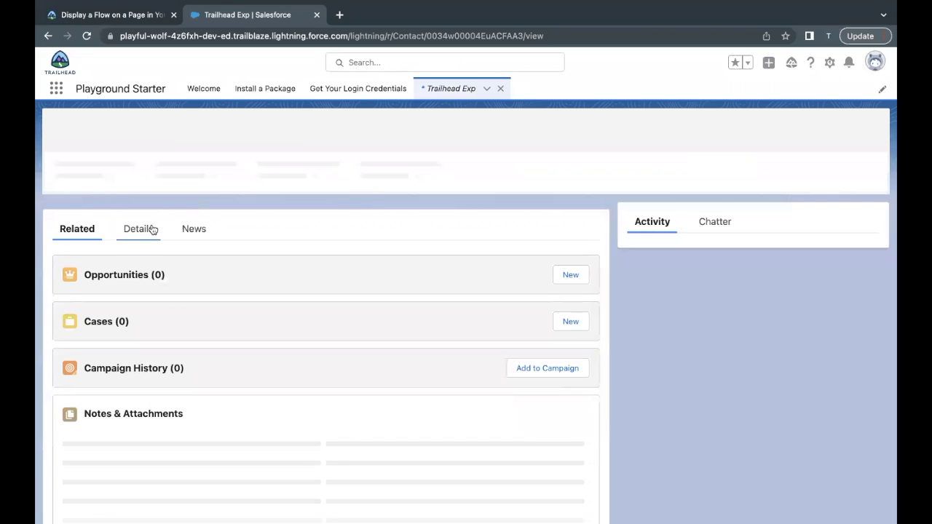
Show the Details tab and confirm the flow displays 'Hello, World' on the Trailhead Exp record
click(153, 230)
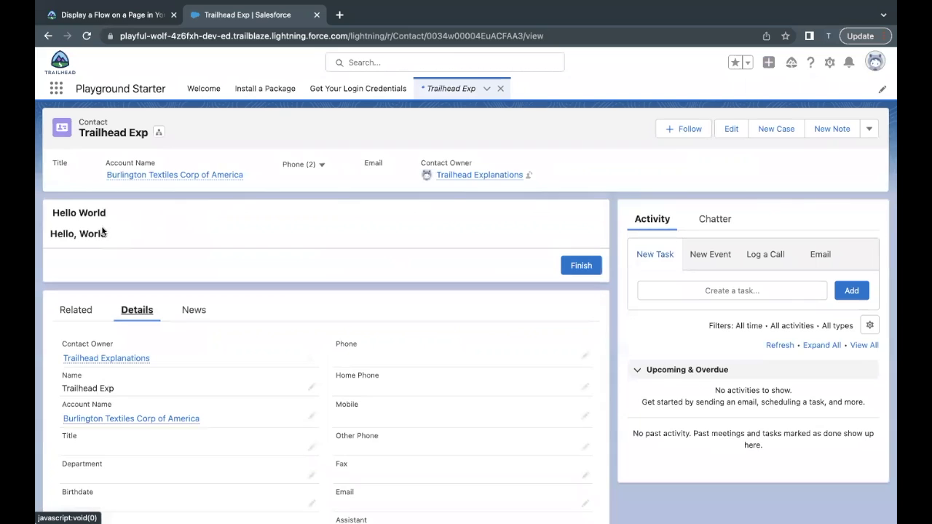
drag(111, 235, 52, 211)
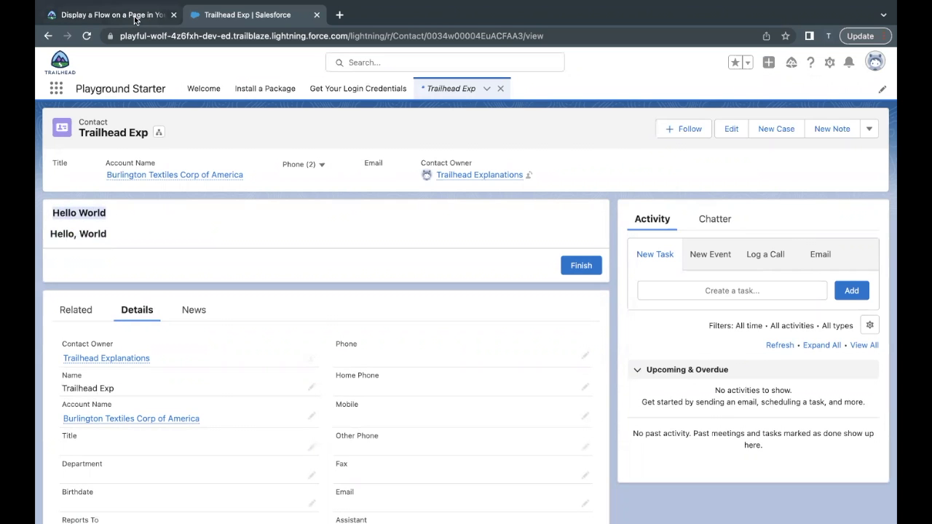
Back on the Trailhead page, run Check Challenge to Earn 500 Points
click(134, 20)
scroll(399, 347, down, 1)
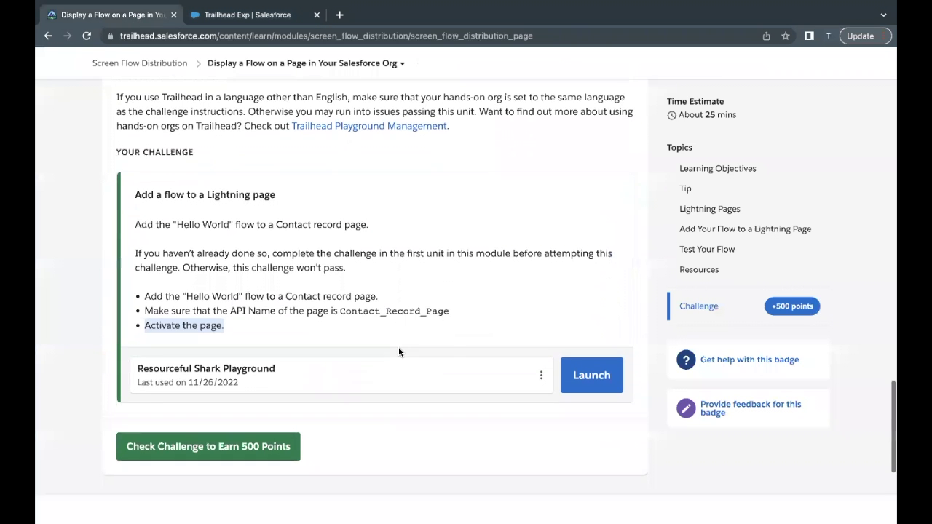
click(223, 444)
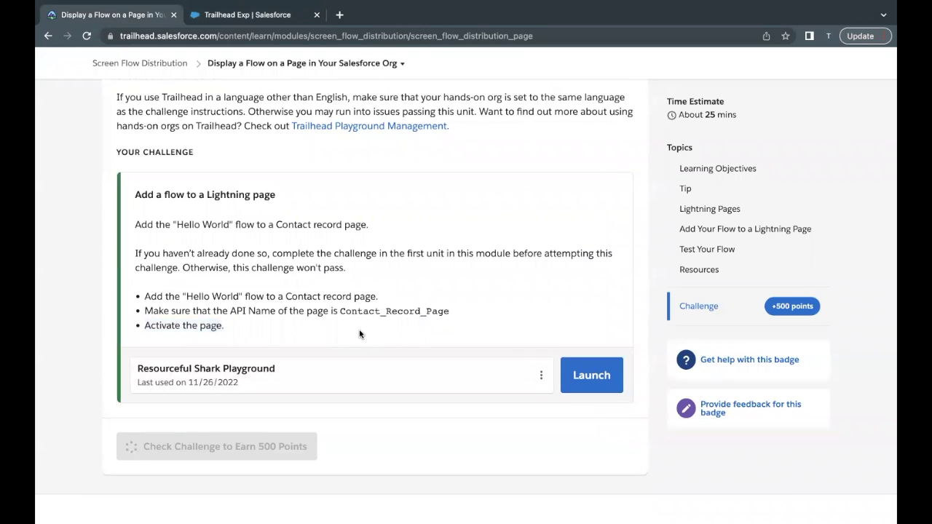